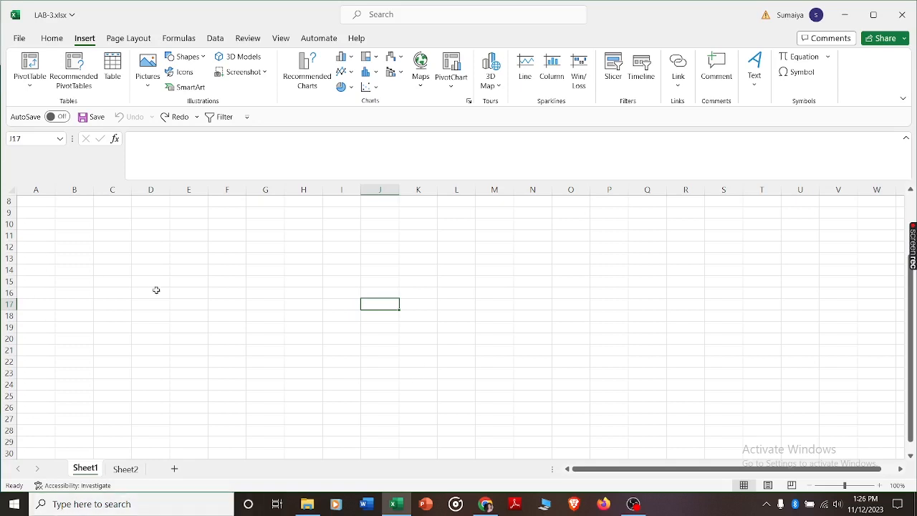
- Create a blank table with headers over the range D10:I19 on Sheet1
{"action": "left_click", "coordinate": [146, 224]}
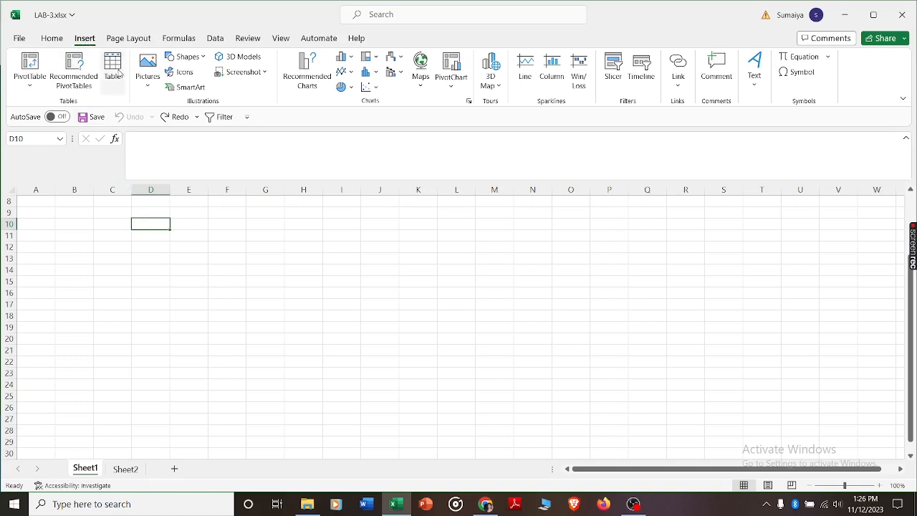
{"action": "left_click", "coordinate": [113, 68]}
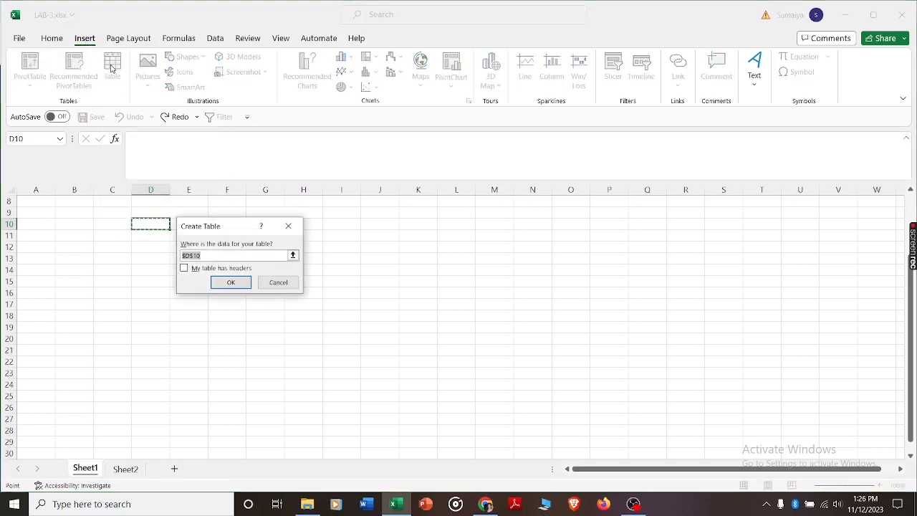
{"action": "left_click", "coordinate": [204, 258]}
{"action": "type", "text": ":"}
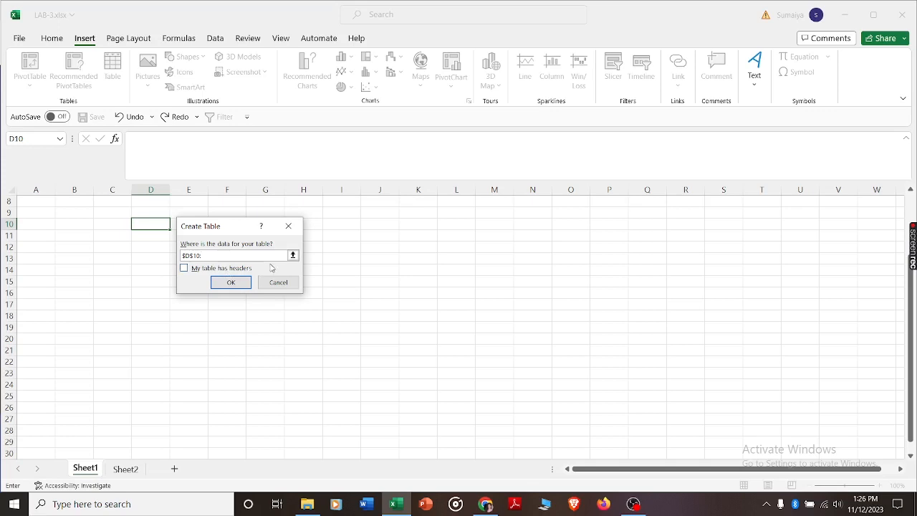
{"action": "left_click", "coordinate": [341, 328]}
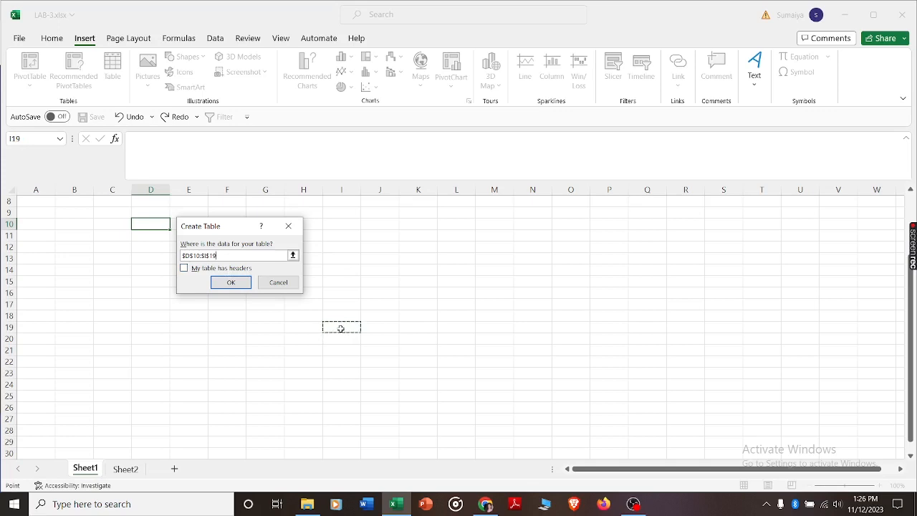
{"action": "left_click", "coordinate": [184, 269]}
{"action": "left_click", "coordinate": [231, 282]}
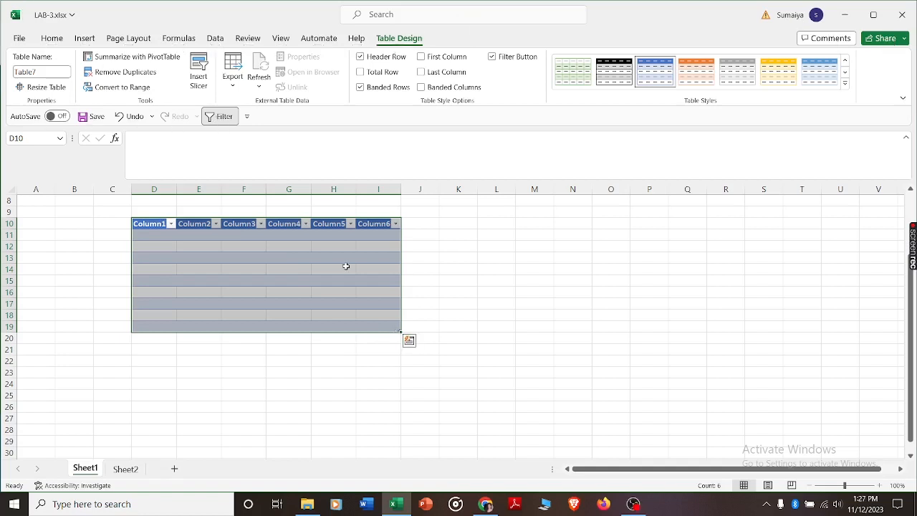
- Highlight the parts of the blank table in turn: the header row, the data rows and the Column6 cells
{"action": "left_click_drag", "start_coordinate": [156, 225], "coordinate": [386, 225]}
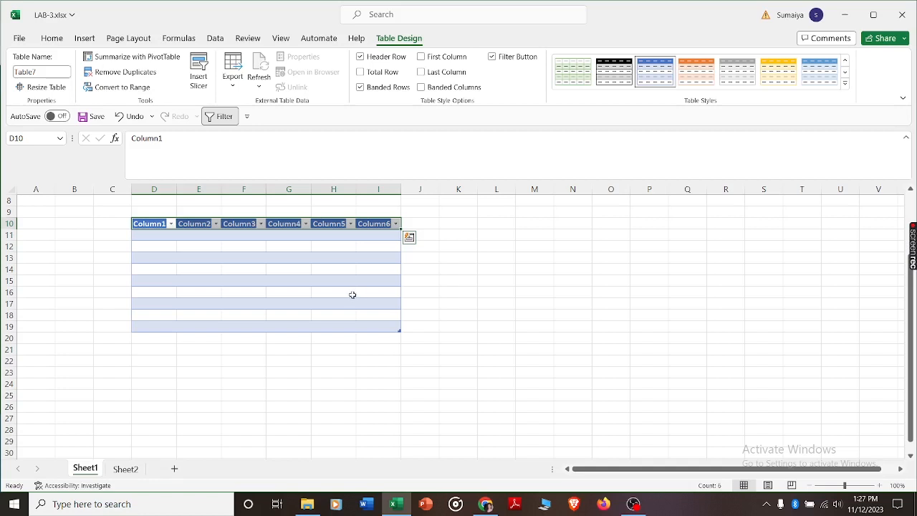
{"action": "left_click", "coordinate": [260, 301]}
{"action": "left_click_drag", "start_coordinate": [147, 239], "coordinate": [372, 324]}
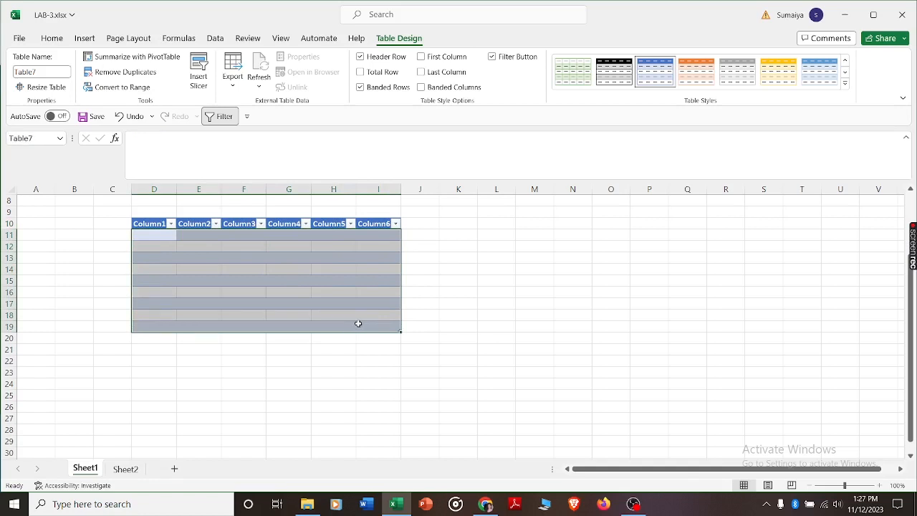
{"action": "left_click", "coordinate": [91, 256]}
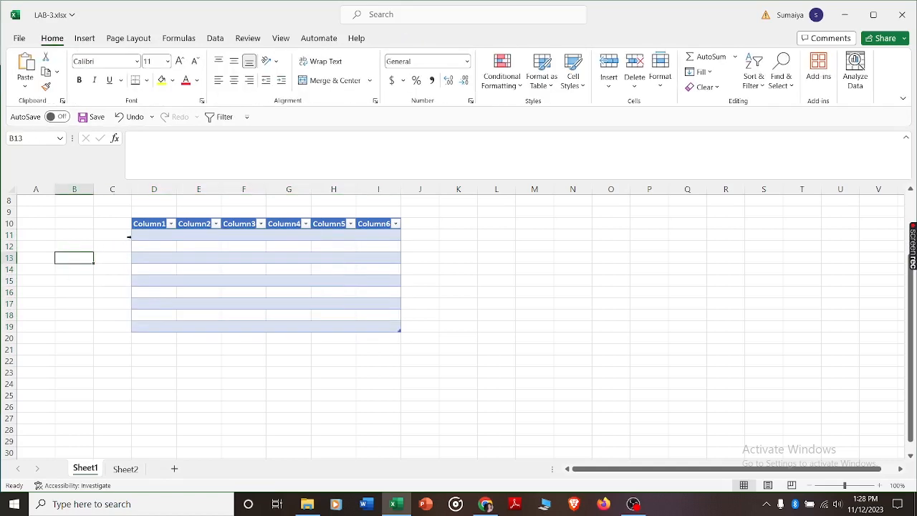
{"action": "left_click_drag", "start_coordinate": [129, 236], "coordinate": [117, 312]}
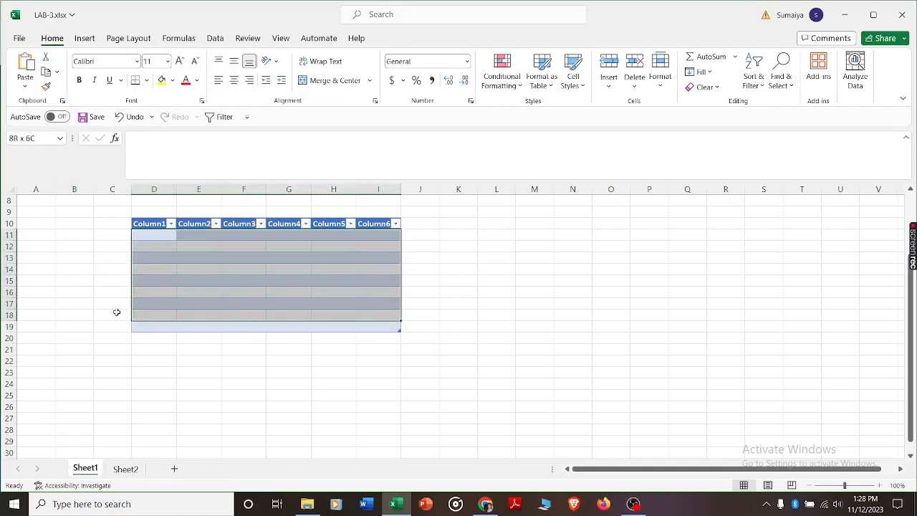
{"action": "left_click", "coordinate": [573, 304]}
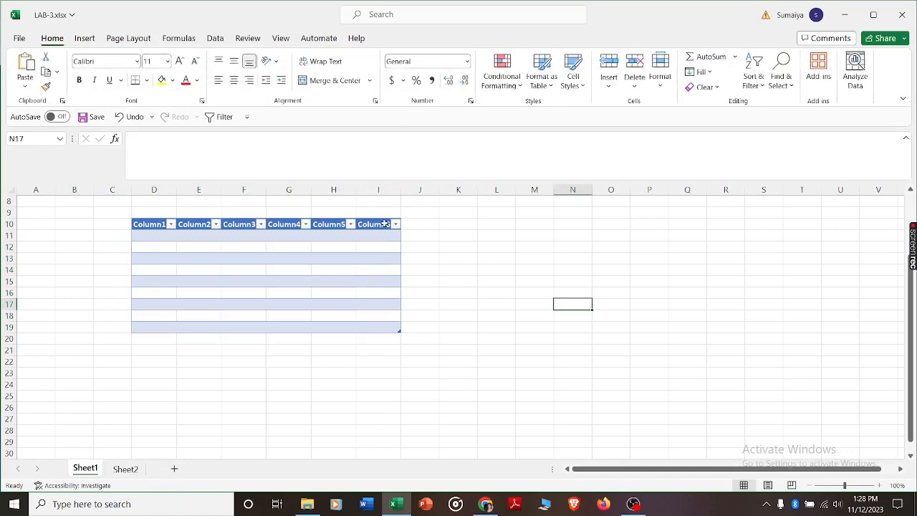
{"action": "left_click_drag", "start_coordinate": [385, 224], "coordinate": [371, 323]}
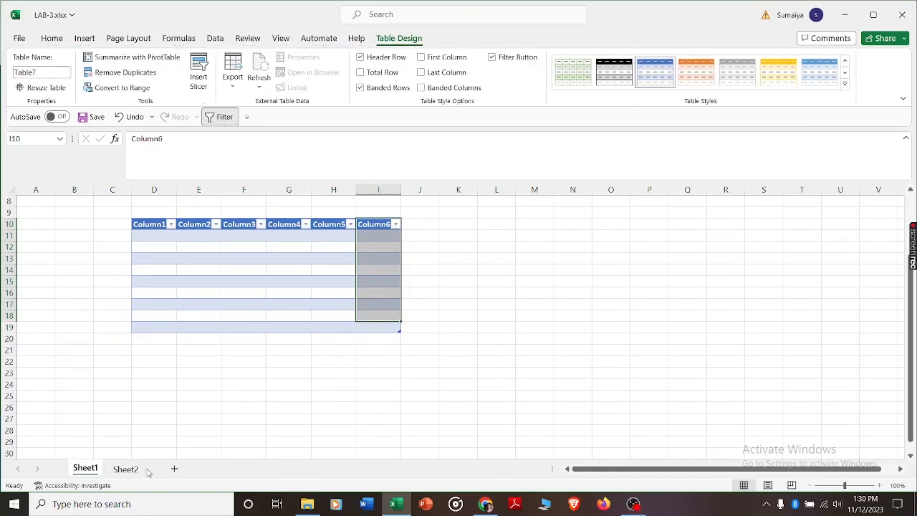
- Convert the product data in C5:F21 on Sheet2 into a table that uses its first row as headers
{"action": "left_click", "coordinate": [126, 470]}
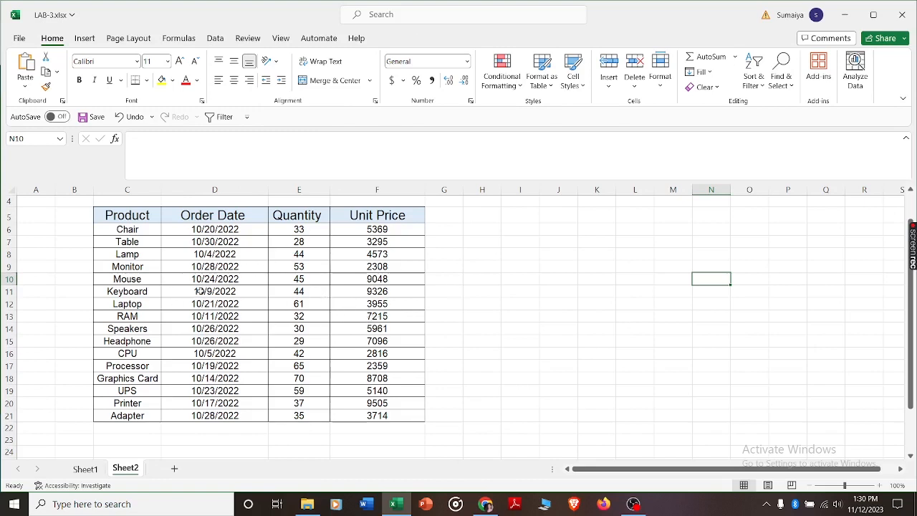
{"action": "left_click", "coordinate": [283, 307]}
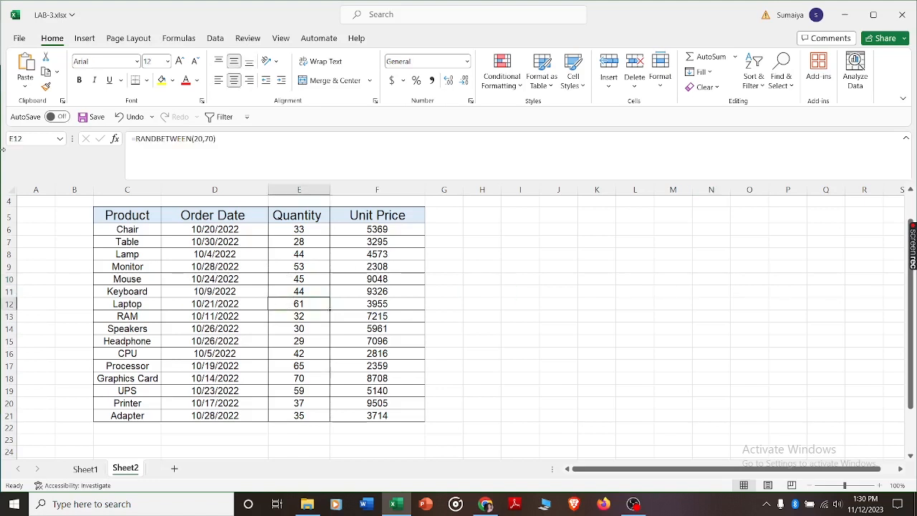
{"action": "left_click", "coordinate": [85, 40]}
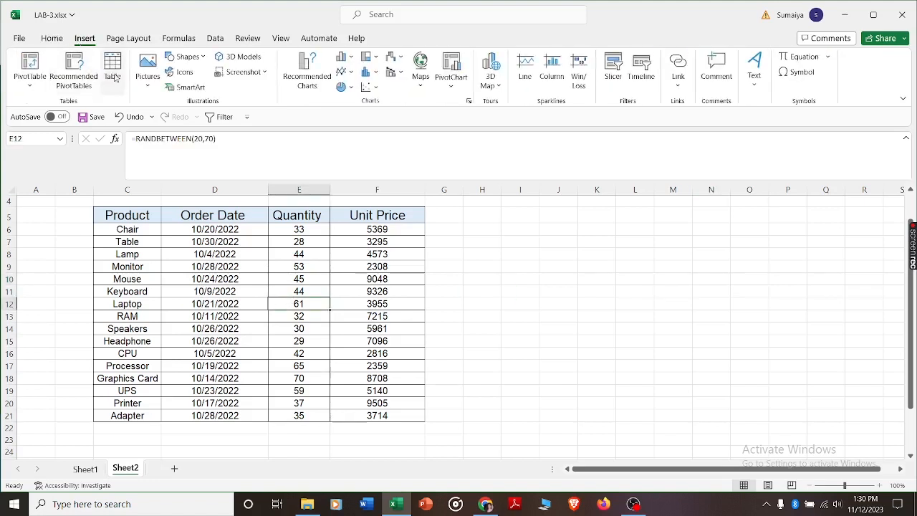
{"action": "left_click", "coordinate": [113, 68]}
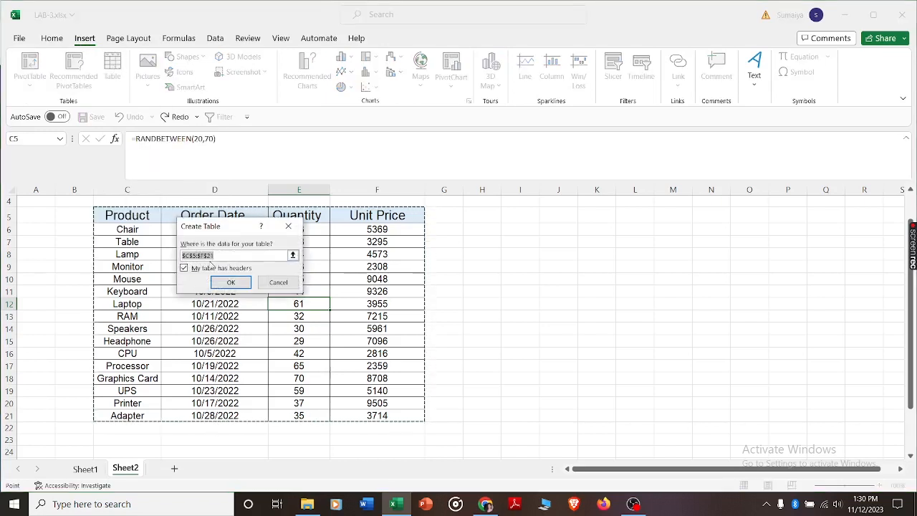
{"action": "left_click", "coordinate": [231, 284]}
{"action": "left_click", "coordinate": [575, 305]}
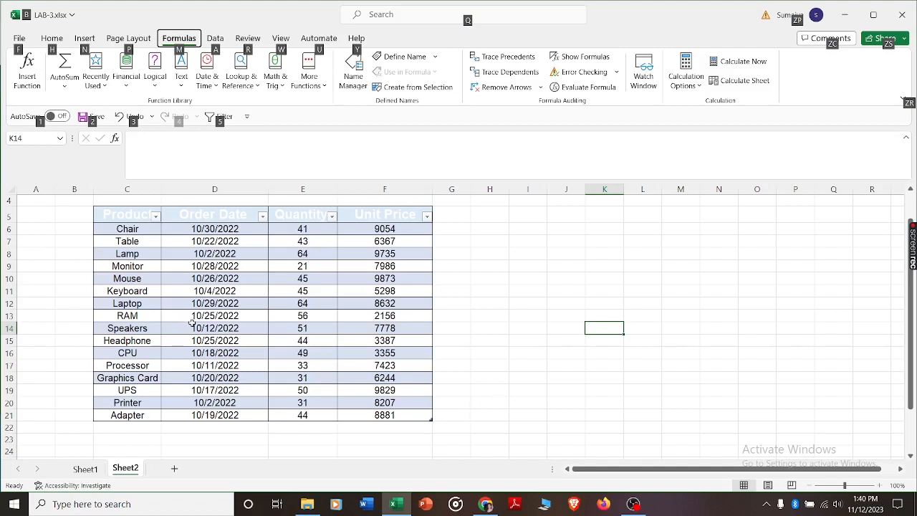
- View the workbook's table names and inspect the details of Table7 in the Name Manager
{"action": "left_click", "coordinate": [60, 139]}
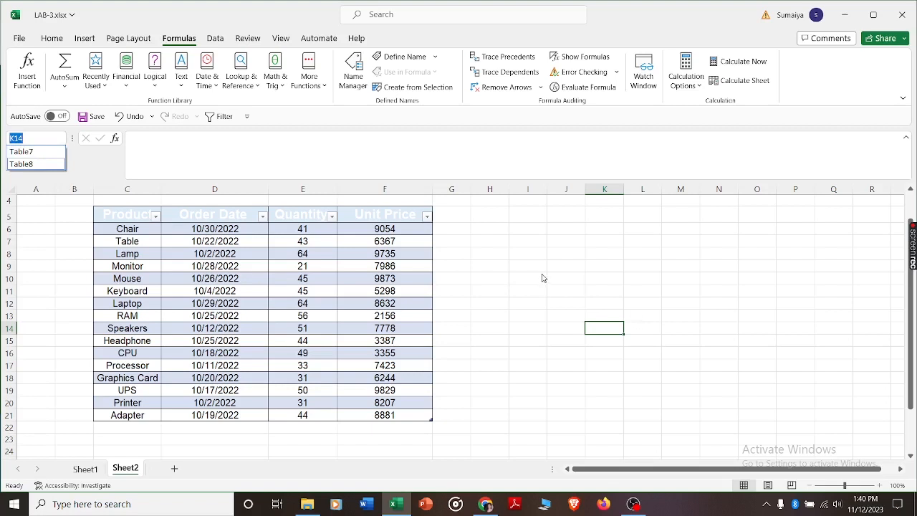
{"action": "key", "text": "Escape"}
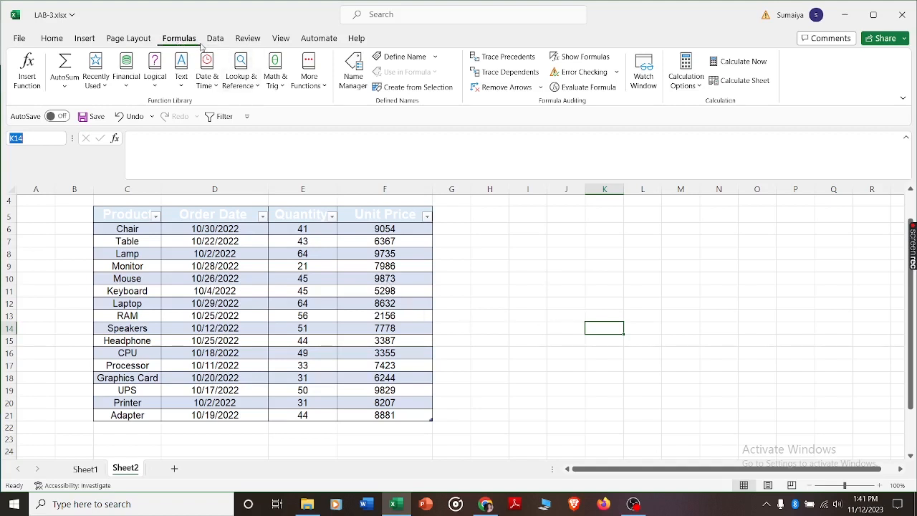
{"action": "left_click", "coordinate": [354, 68]}
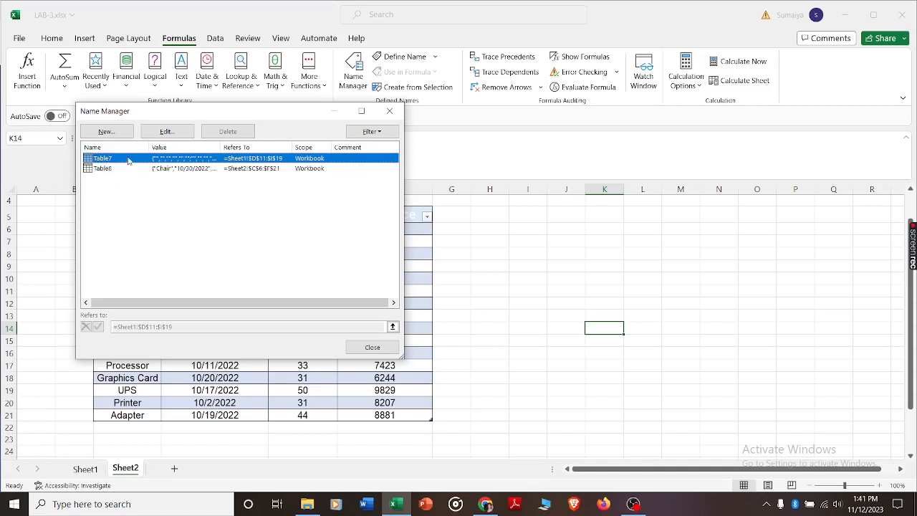
{"action": "left_click", "coordinate": [166, 131]}
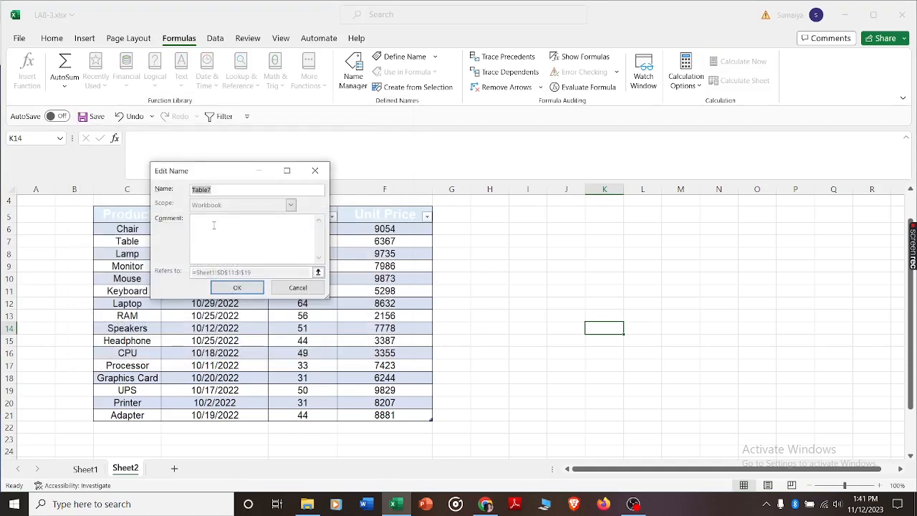
{"action": "left_click", "coordinate": [236, 288]}
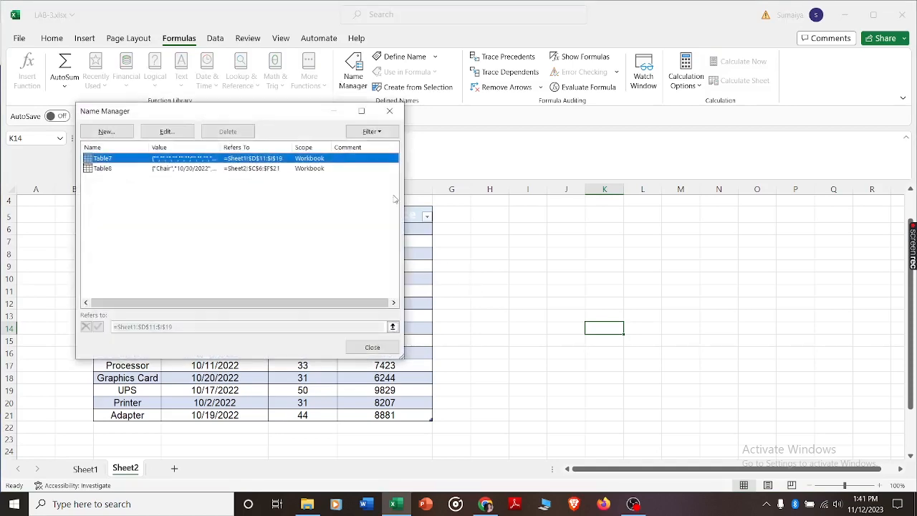
{"action": "left_click", "coordinate": [389, 111]}
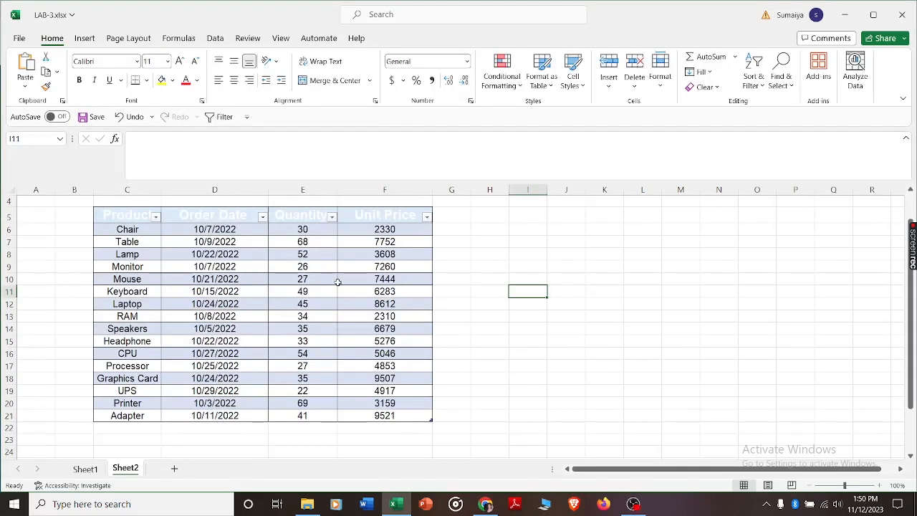
- Add a total row to the product table on Sheet2
{"action": "left_click", "coordinate": [338, 281]}
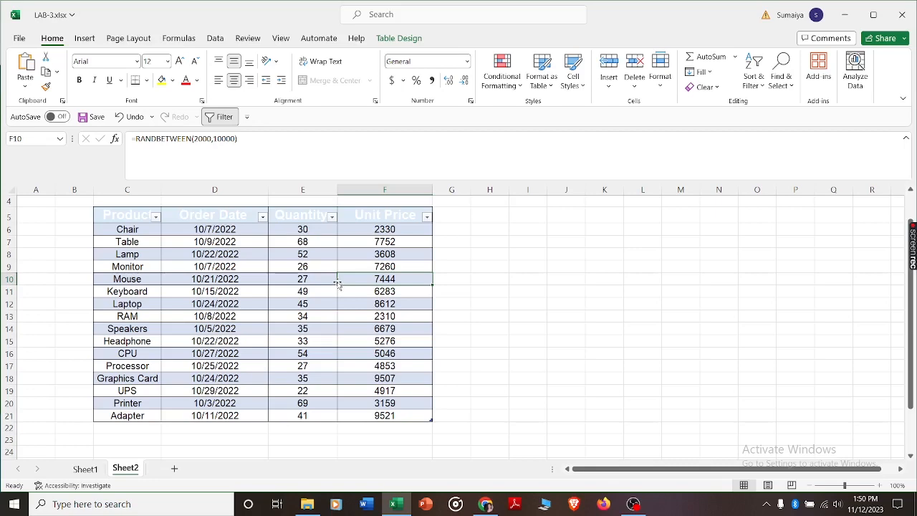
{"action": "left_click", "coordinate": [386, 40]}
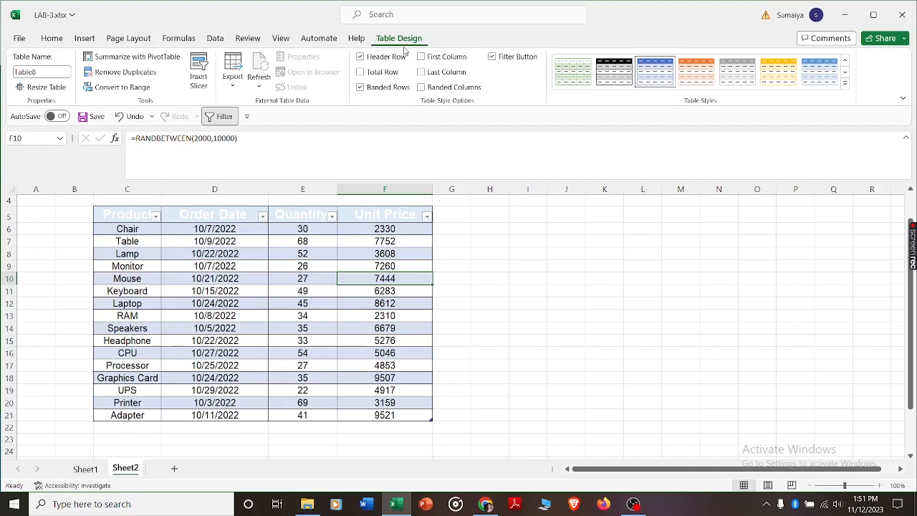
{"action": "left_click", "coordinate": [360, 73]}
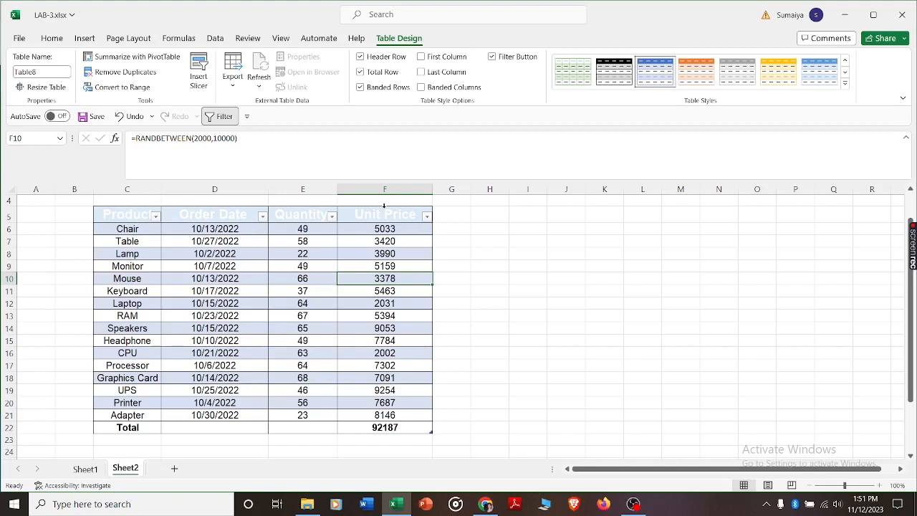
- Select the Unit Price data, the Chair row, the whole table body and the Product data in turn
{"action": "left_click", "coordinate": [384, 205]}
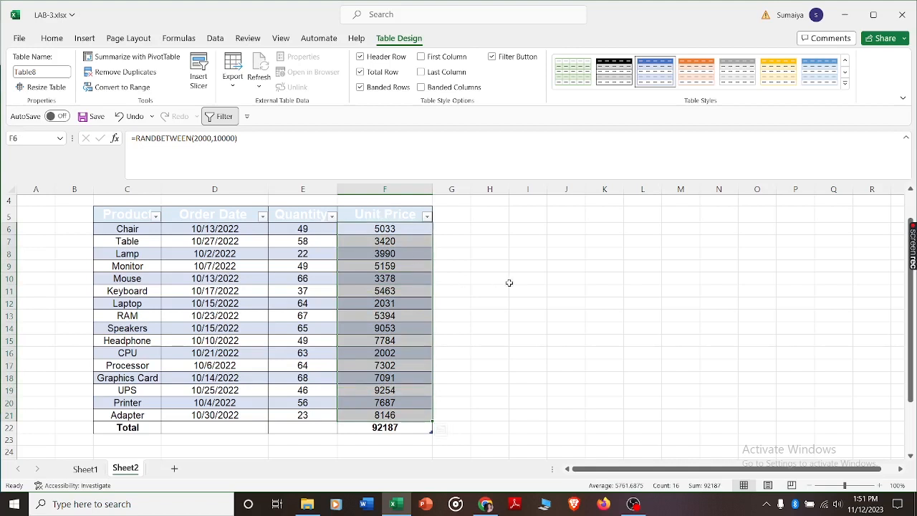
{"action": "left_click", "coordinate": [511, 283]}
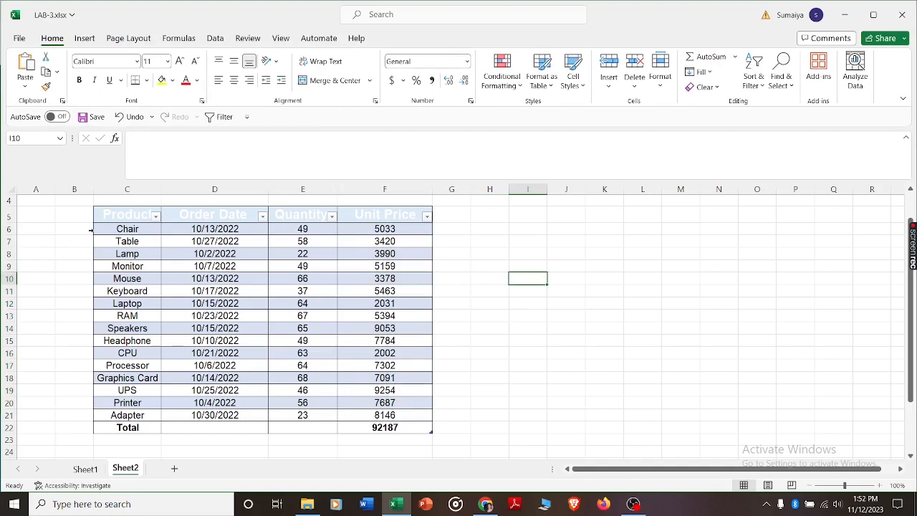
{"action": "left_click", "coordinate": [91, 230]}
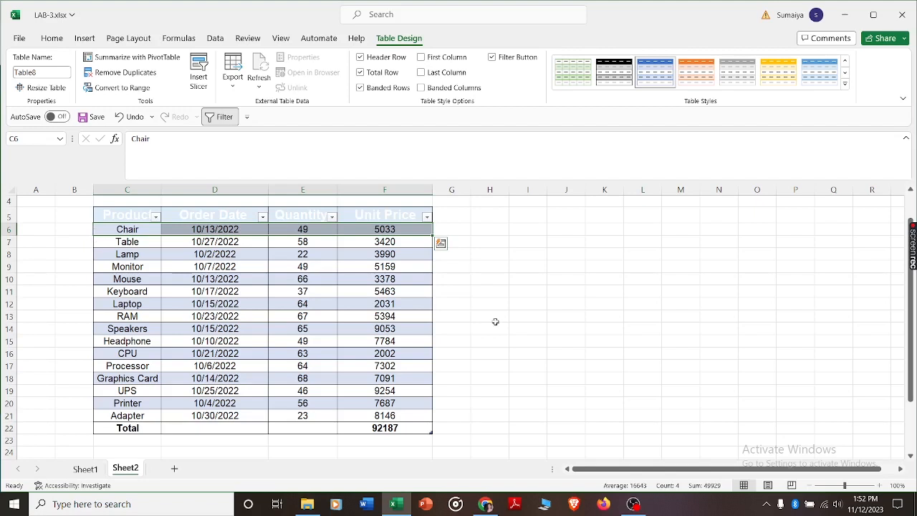
{"action": "left_click", "coordinate": [647, 328]}
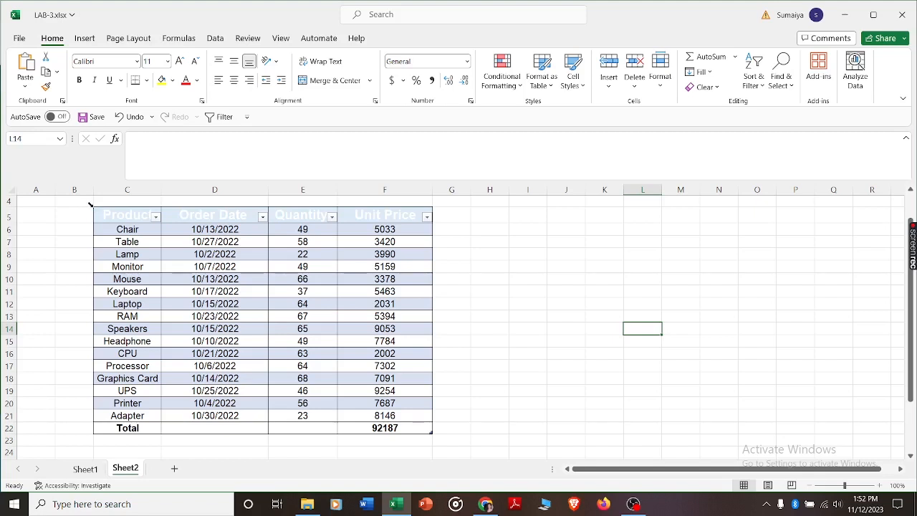
{"action": "left_click", "coordinate": [90, 206]}
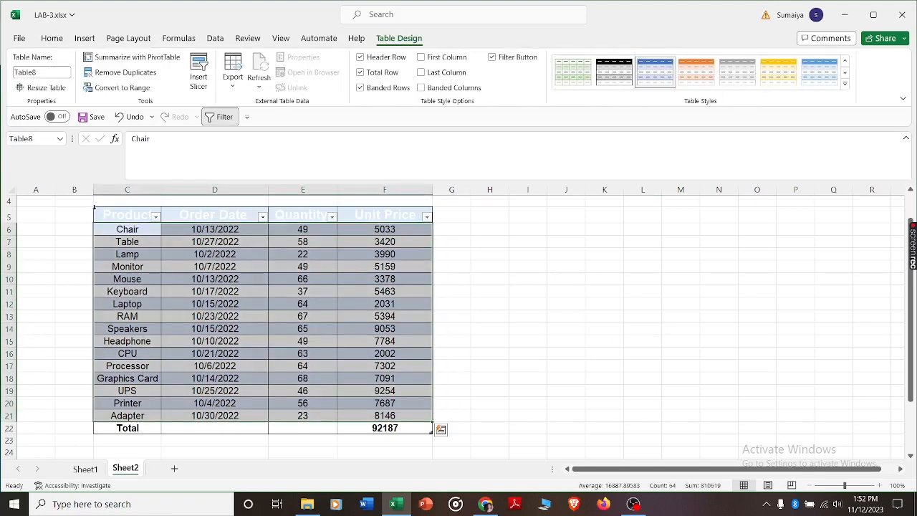
{"action": "left_click", "coordinate": [96, 208]}
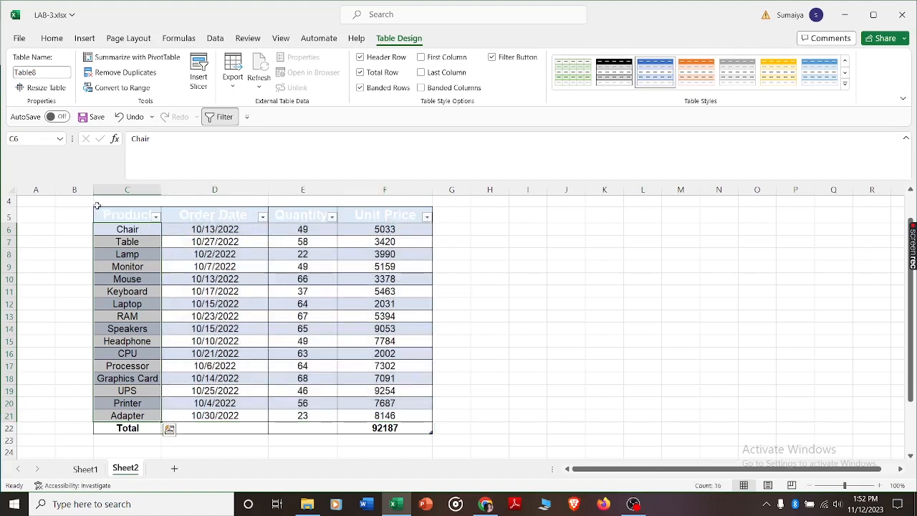
{"action": "left_click", "coordinate": [592, 304]}
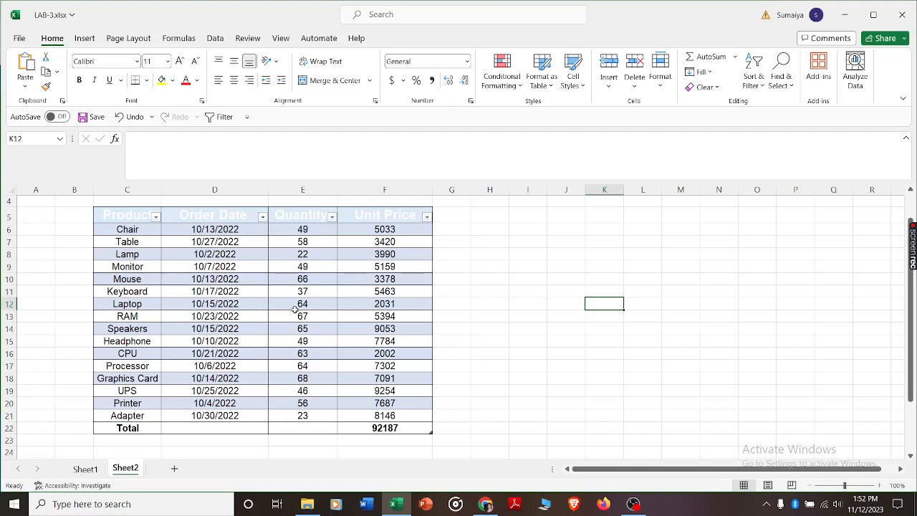
- Select all the product table's data starting from a Quantity cell, and extend the selection to the header and total rows
{"action": "left_click", "coordinate": [294, 314]}
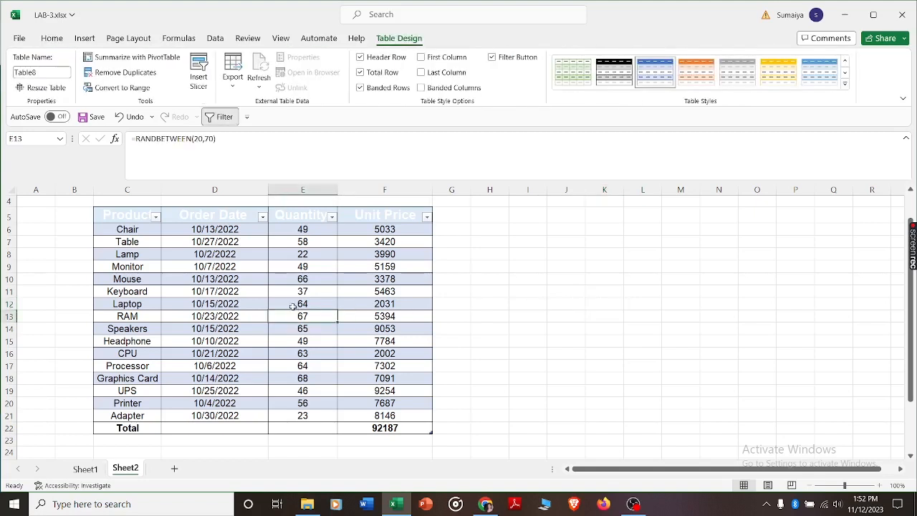
{"action": "key", "text": "ctrl+a"}
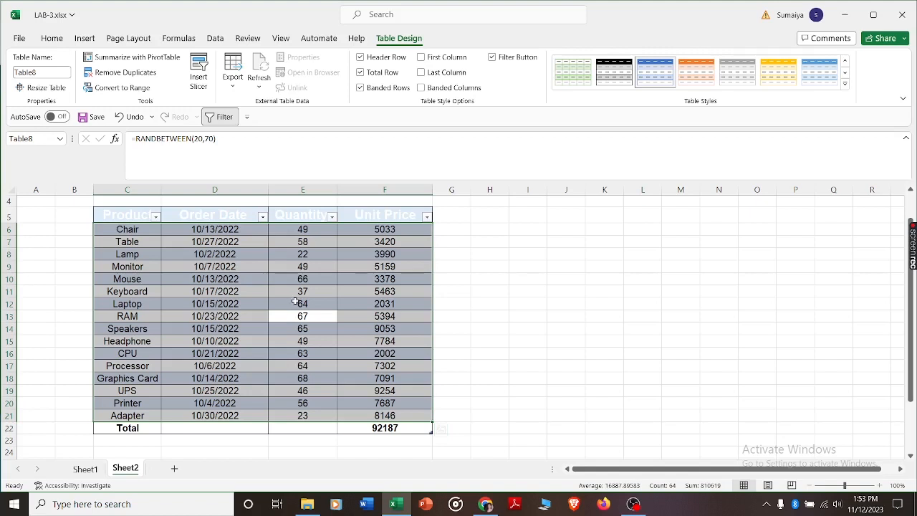
{"action": "key", "text": "ctrl+a"}
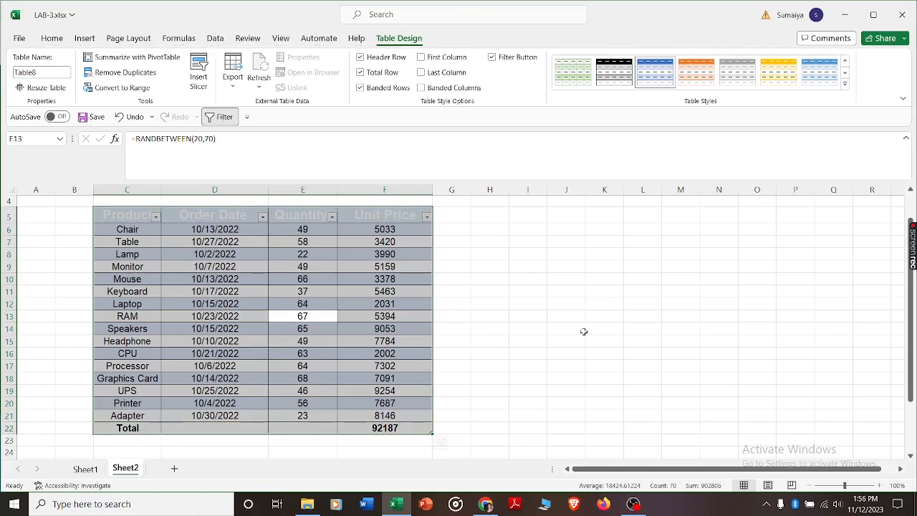
{"action": "left_click", "coordinate": [563, 338]}
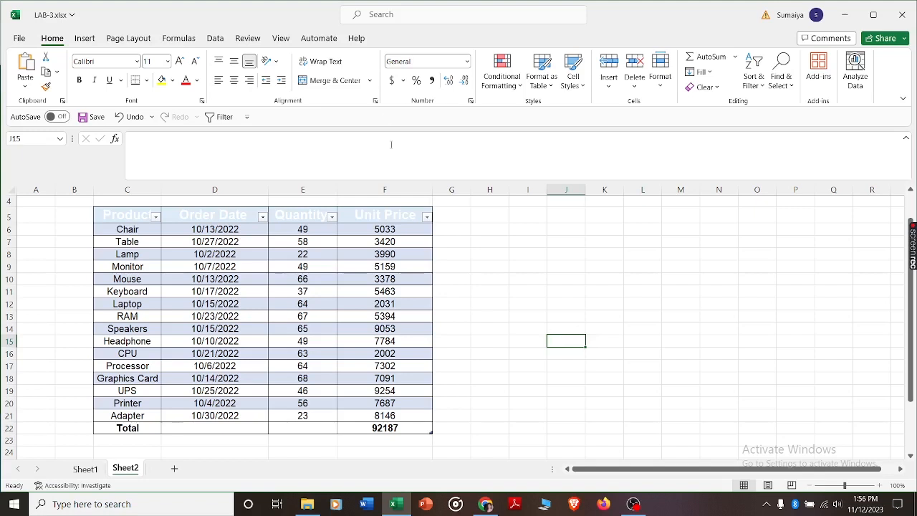
- Try a gold style on the product table and replace it with the grey style in the second row of the Medium styles
{"action": "left_click", "coordinate": [366, 303]}
{"action": "left_click", "coordinate": [399, 38]}
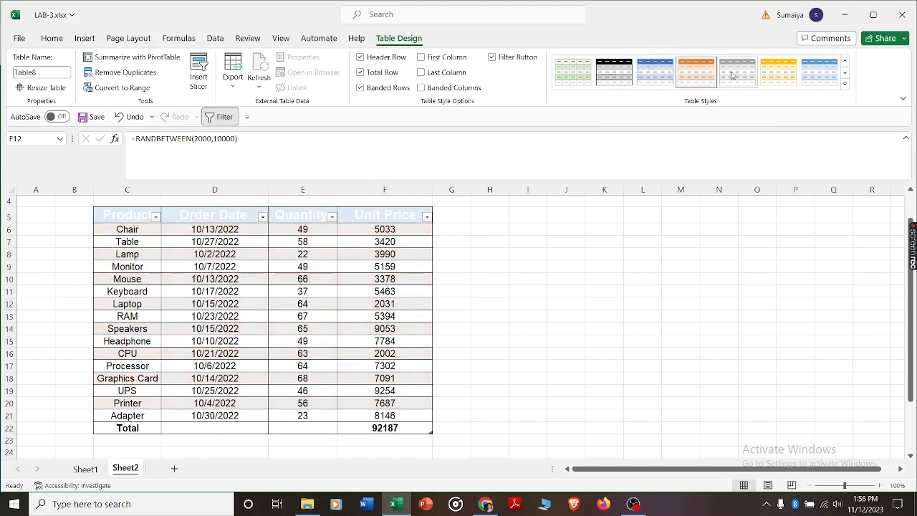
{"action": "left_click", "coordinate": [778, 79]}
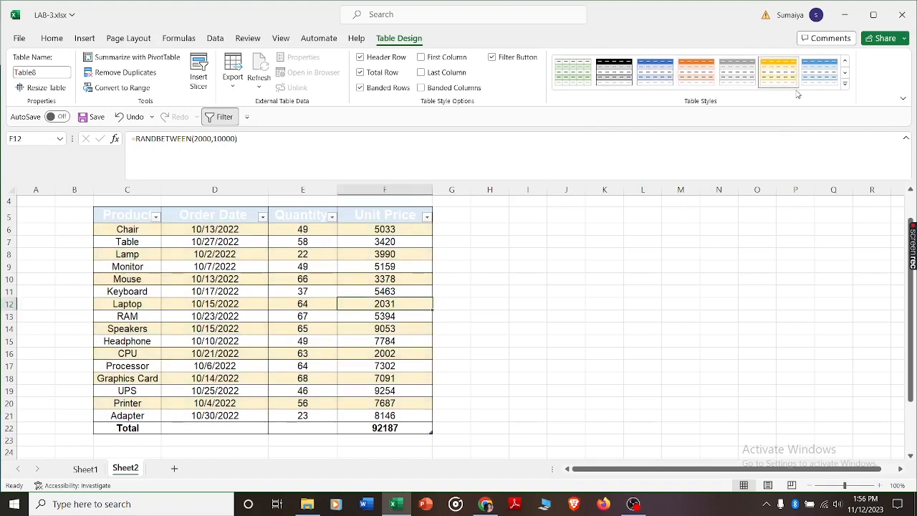
{"action": "left_click", "coordinate": [846, 86]}
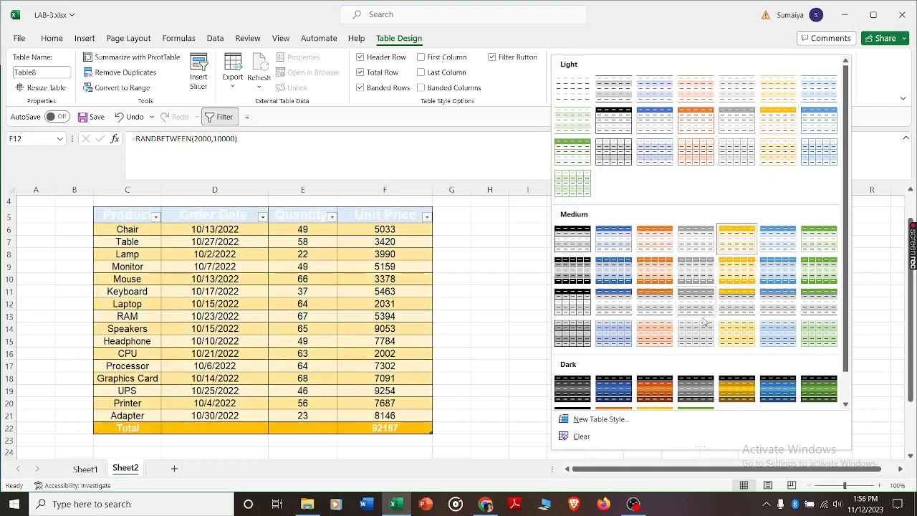
{"action": "left_click", "coordinate": [706, 271]}
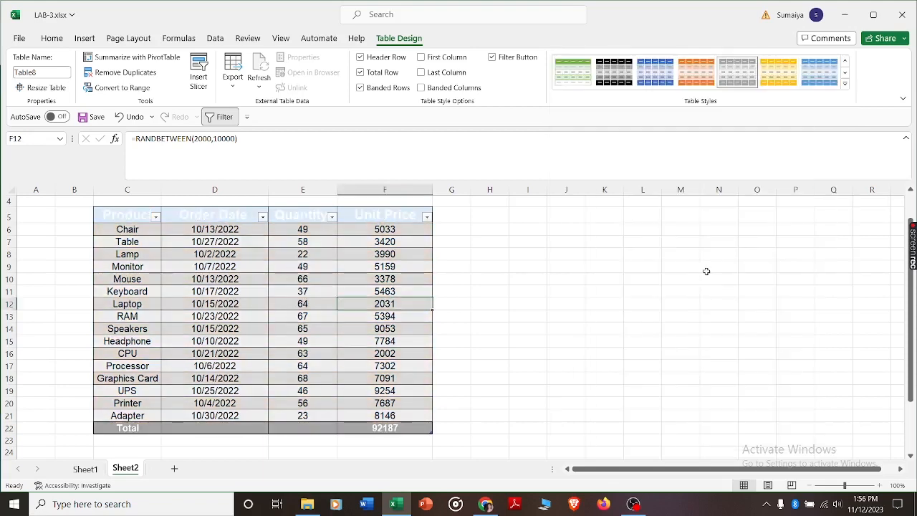